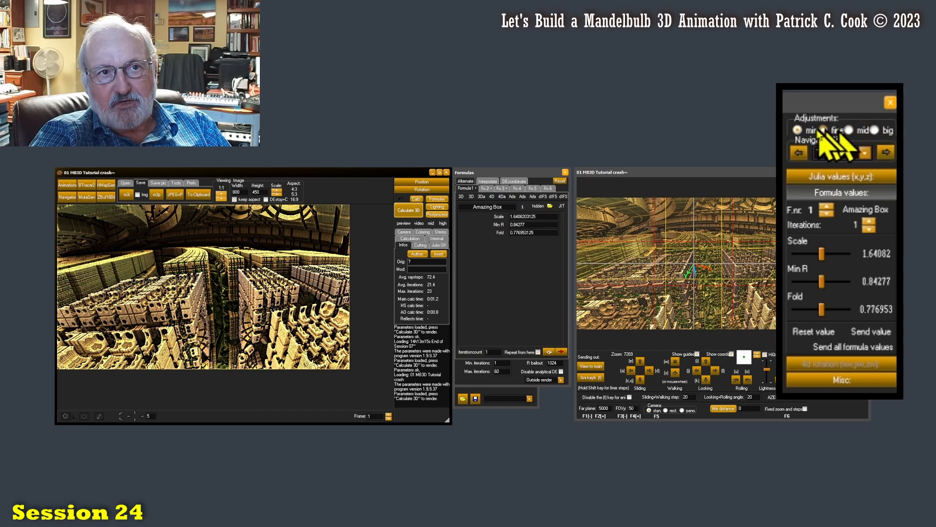
Raise Amazing Box formula 1's Fold to about 0.781055 using minimum adjustment increments, and render the main image with it
{"action": "left_click", "coordinate": [804, 130]}
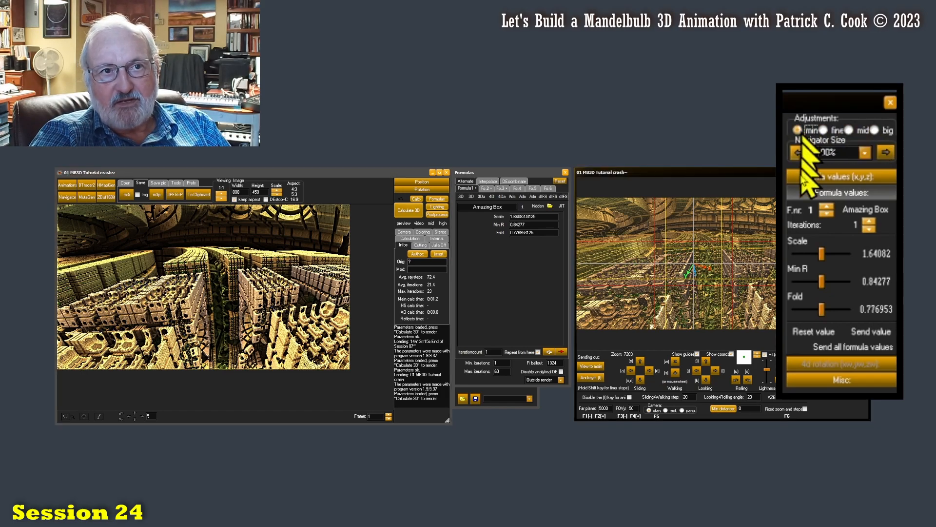
{"action": "left_click", "coordinate": [827, 310]}
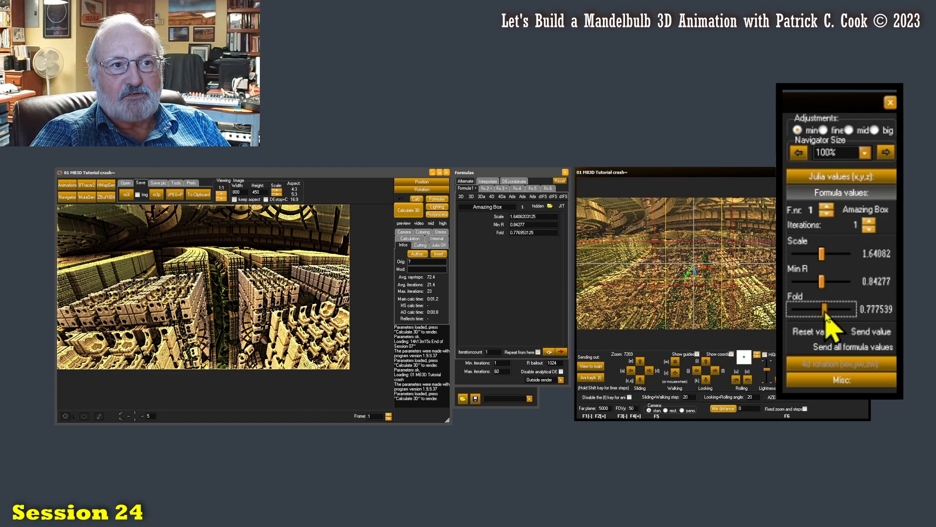
{"action": "left_click", "coordinate": [826, 312]}
{"action": "left_click_drag", "start_coordinate": [827, 312], "coordinate": [842, 315]}
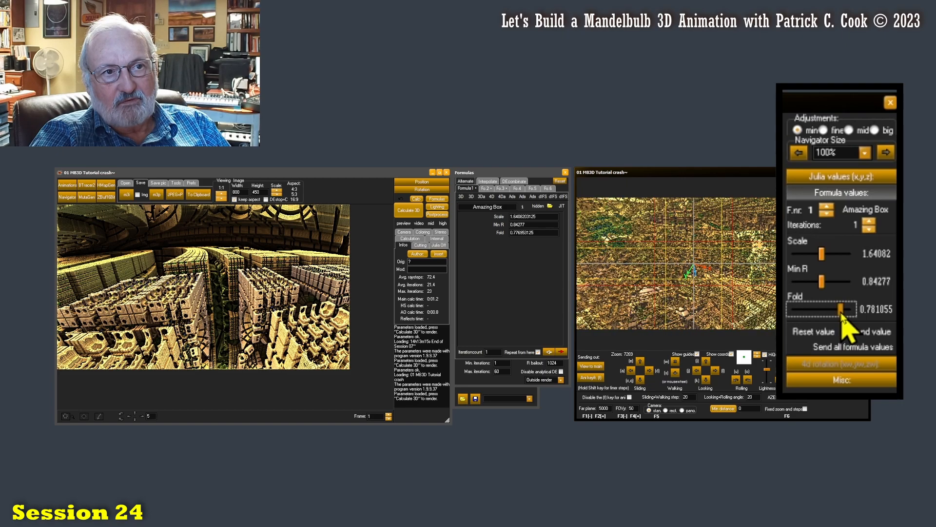
{"action": "left_click_drag", "start_coordinate": [842, 314], "coordinate": [842, 314]}
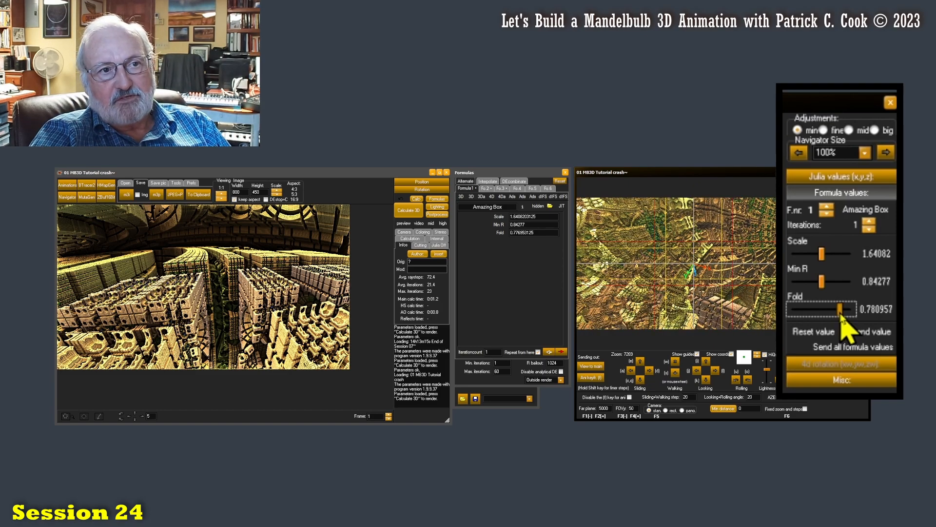
{"action": "left_click_drag", "start_coordinate": [840, 314], "coordinate": [841, 318]}
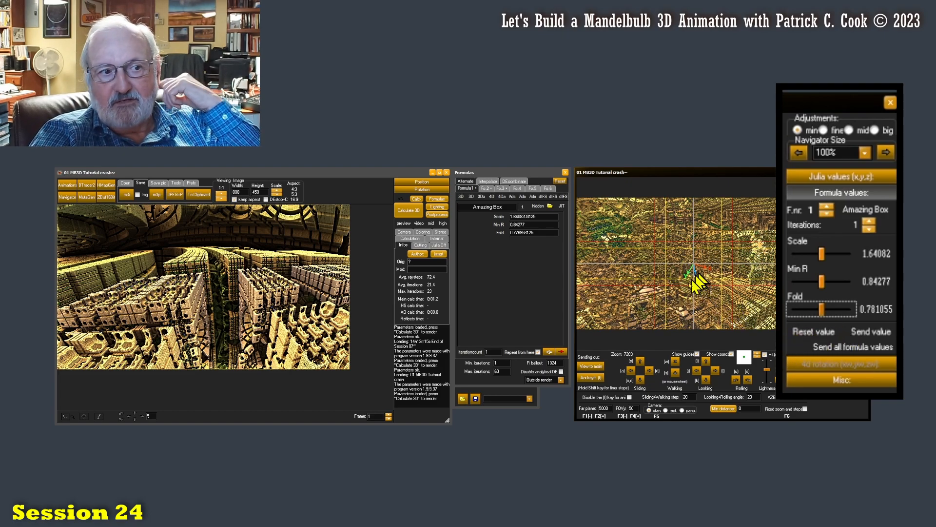
{"action": "left_click", "coordinate": [591, 365]}
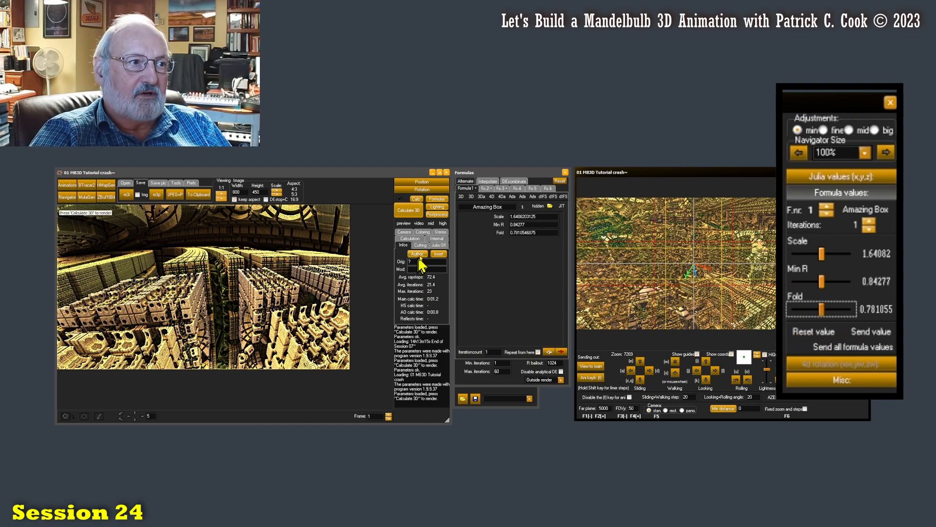
{"action": "left_click", "coordinate": [408, 209]}
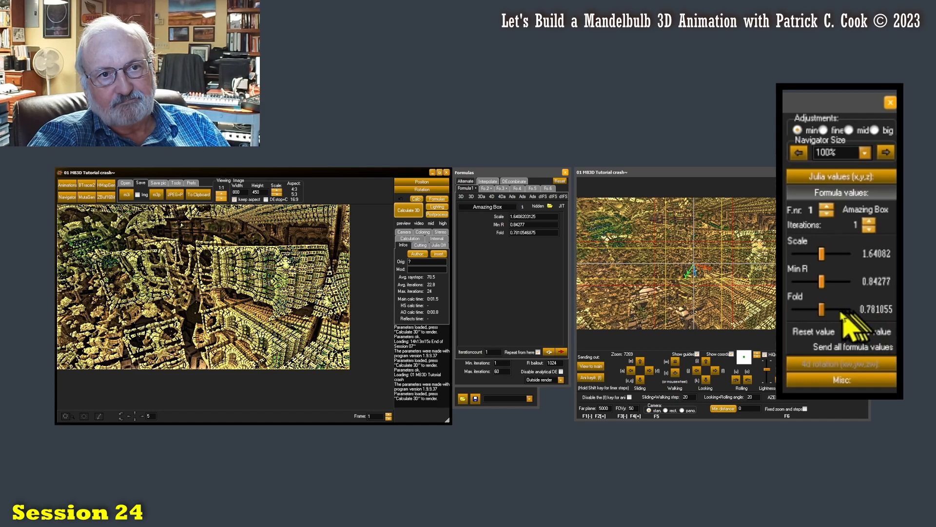
Set Amazing Box formula 1's Fold to 0.7808 and render the main image with the new parameters
{"action": "left_click_drag", "start_coordinate": [826, 311], "coordinate": [823, 311]}
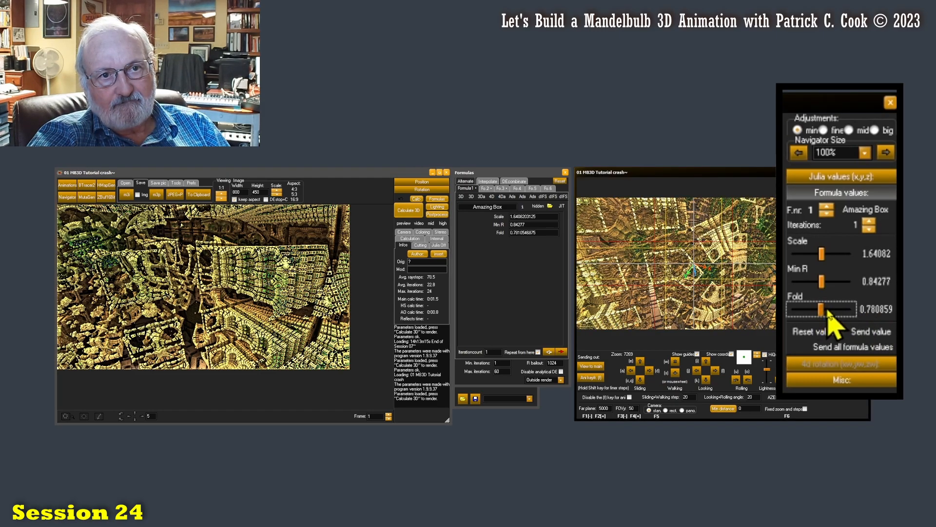
{"action": "left_click", "coordinate": [877, 311]}
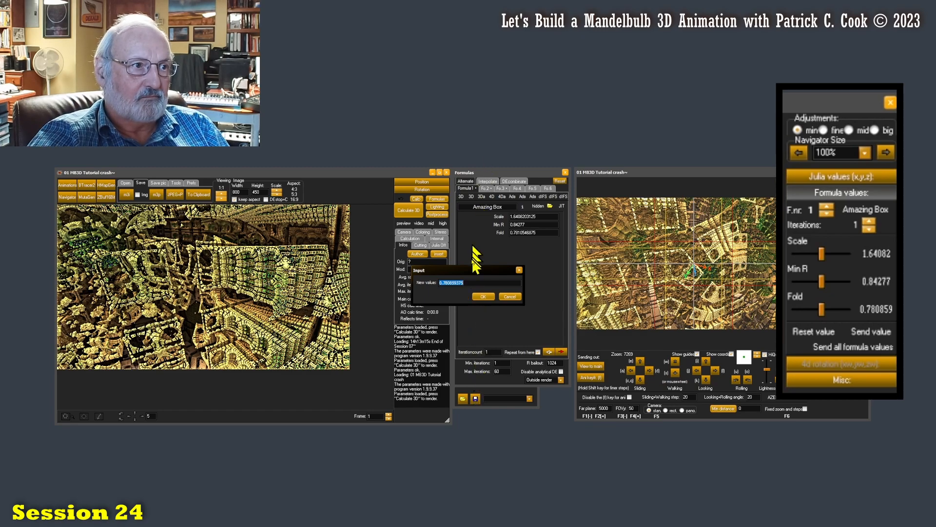
{"action": "left_click_drag", "start_coordinate": [475, 271], "coordinate": [486, 128]}
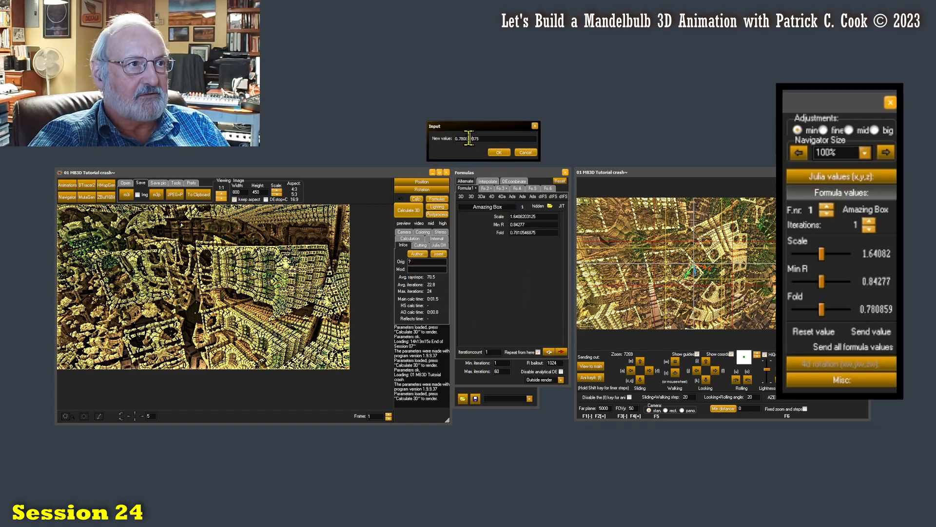
{"action": "left_click", "coordinate": [497, 149]}
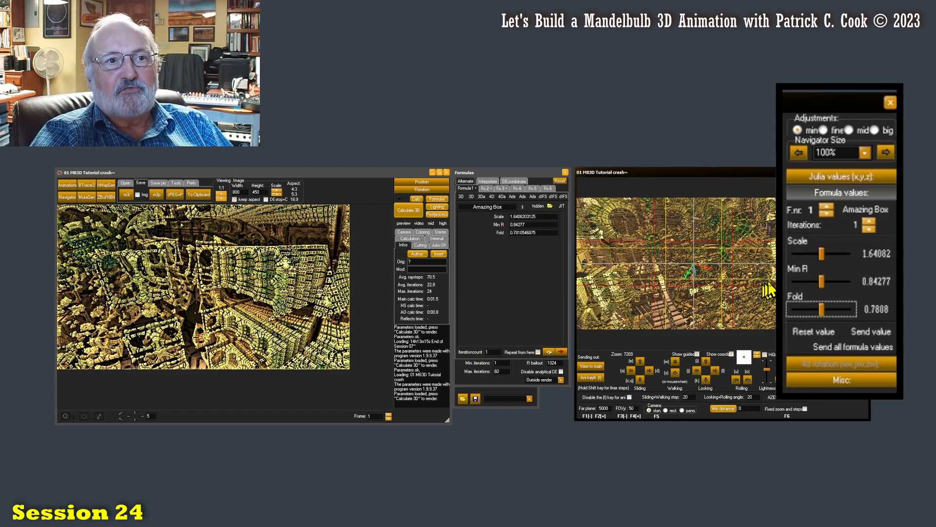
{"action": "left_click", "coordinate": [828, 208]}
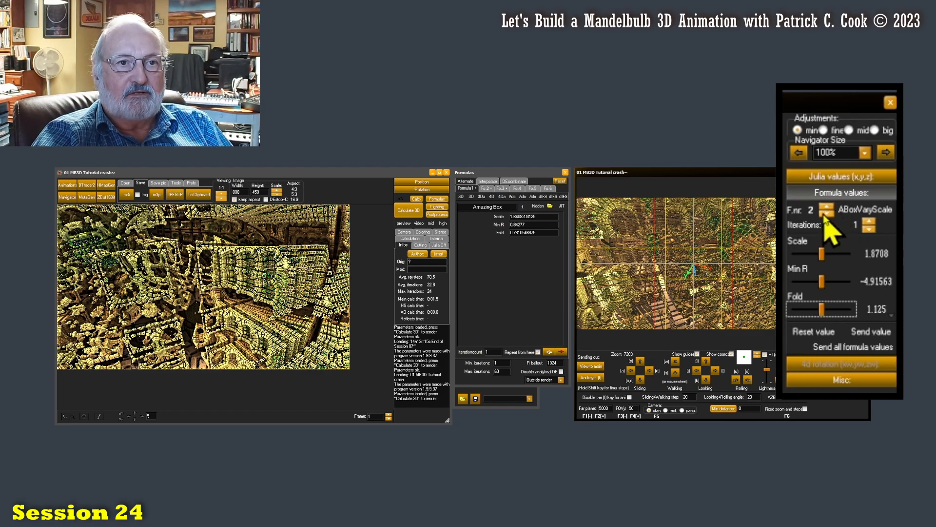
{"action": "left_click", "coordinate": [828, 213]}
{"action": "left_click", "coordinate": [600, 365]}
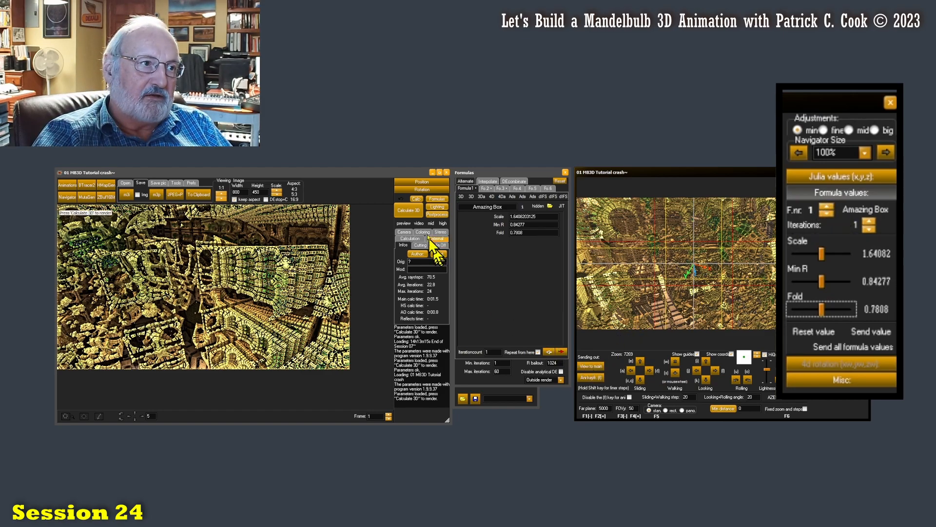
{"action": "left_click", "coordinate": [408, 210]}
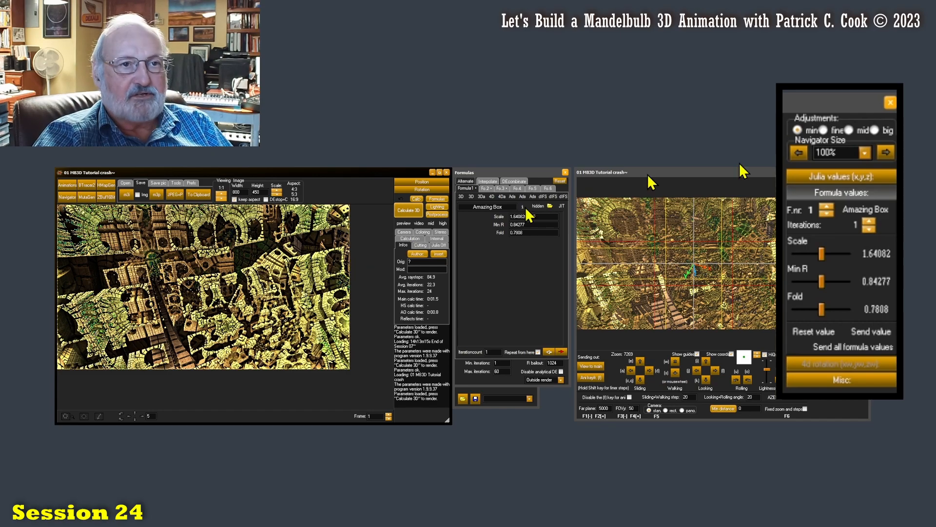
Raise Amazing Box formula 3's Fold to about 0.979297 in minimum increments and render the main image
{"action": "left_click", "coordinate": [827, 207]}
{"action": "left_click", "coordinate": [826, 207]}
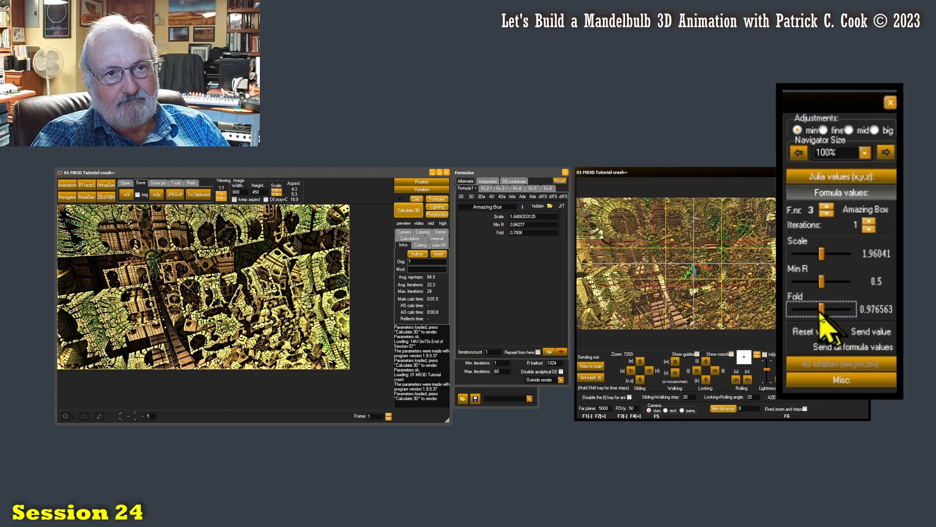
{"action": "left_click", "coordinate": [799, 131]}
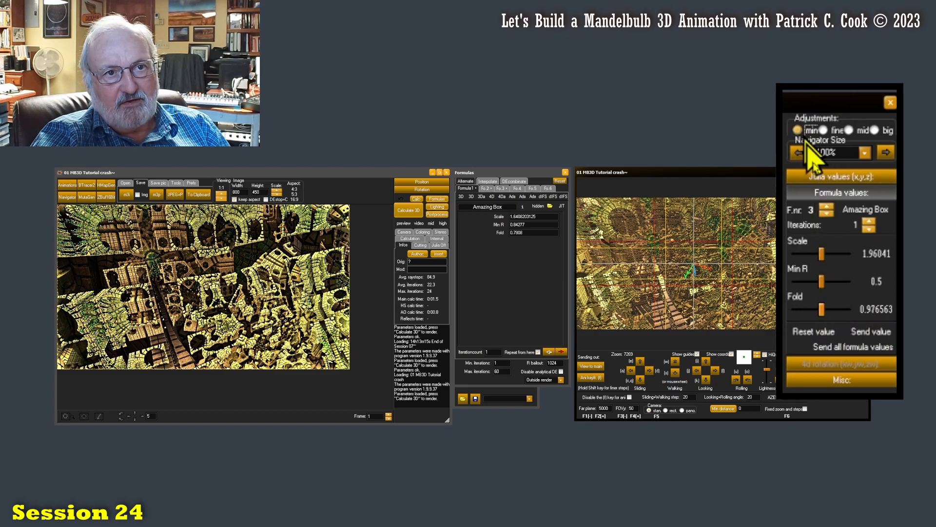
{"action": "left_click_drag", "start_coordinate": [822, 309], "coordinate": [822, 317]}
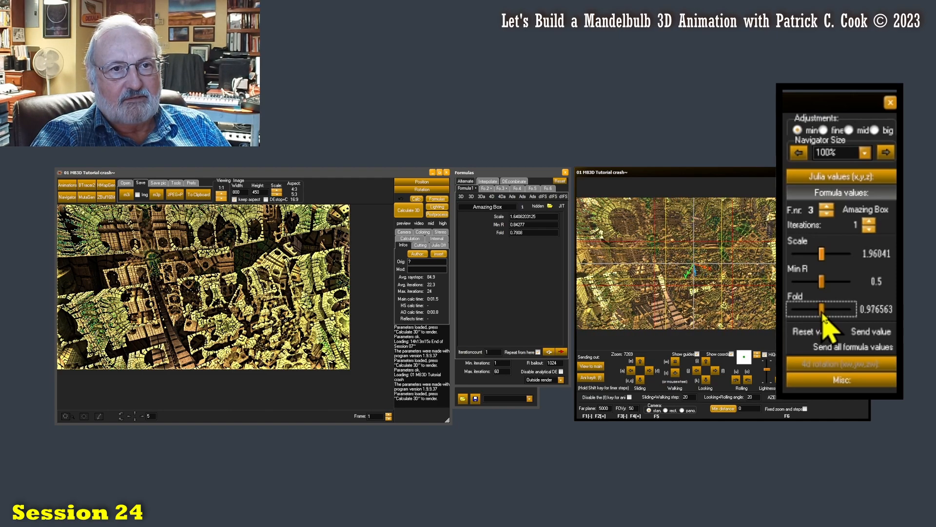
{"action": "left_click_drag", "start_coordinate": [823, 317], "coordinate": [828, 319]}
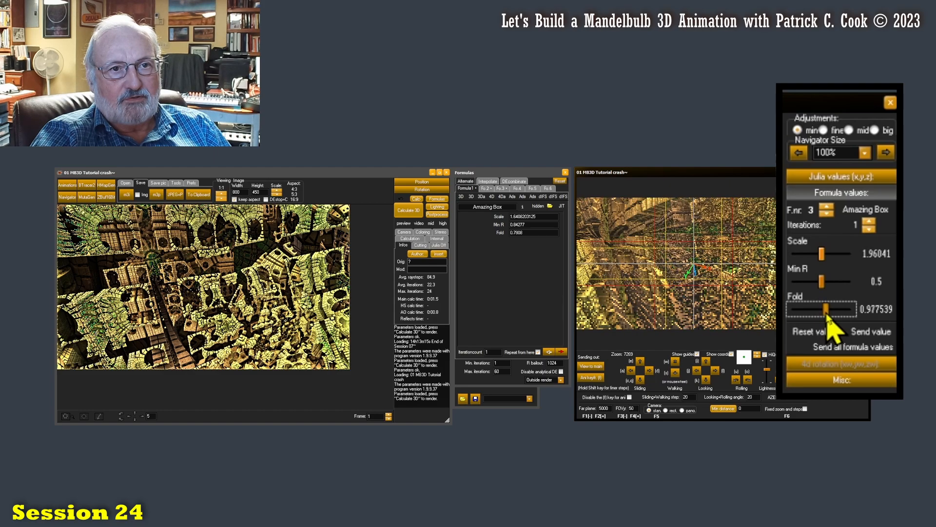
{"action": "left_click_drag", "start_coordinate": [830, 316], "coordinate": [835, 318]}
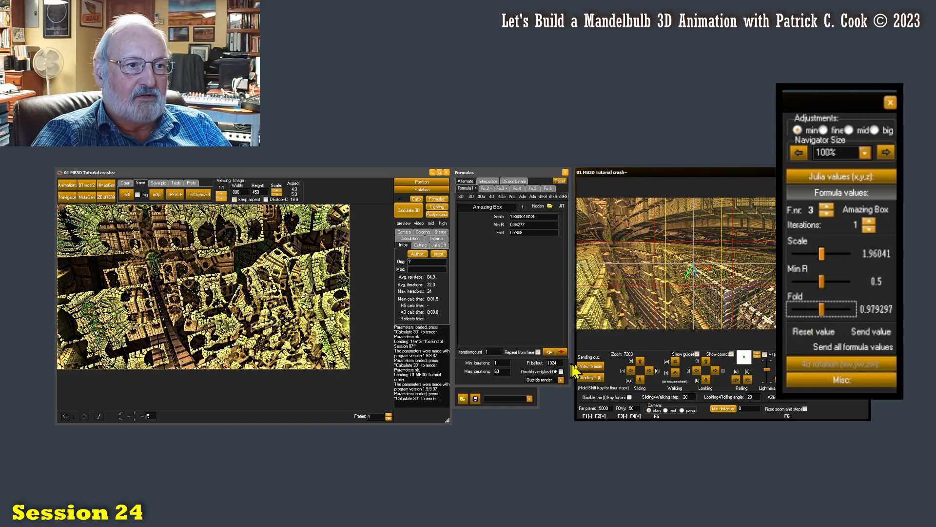
{"action": "left_click", "coordinate": [591, 366]}
{"action": "left_click", "coordinate": [409, 211]}
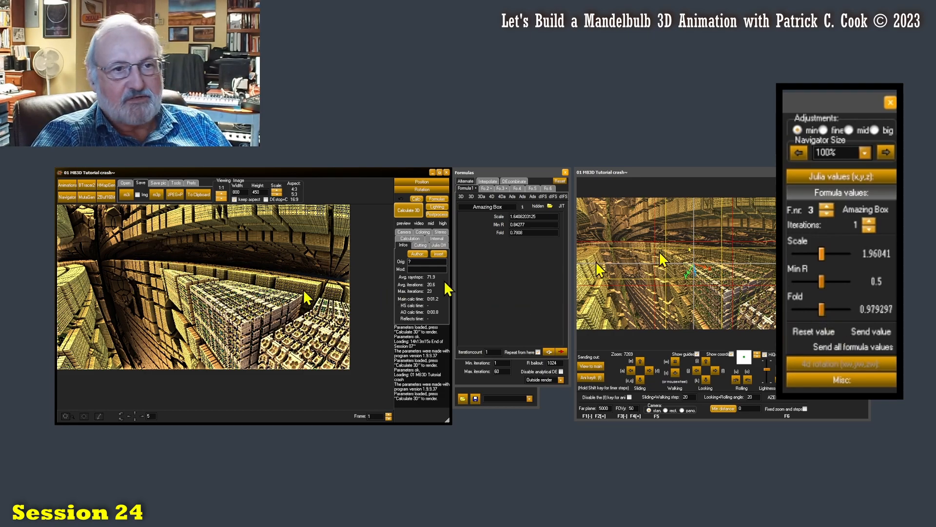
Fine-tune formula 3's Fold to about 0.97959, render the main image, and display the third formula's settings
{"action": "left_click", "coordinate": [823, 311]}
{"action": "left_click_drag", "start_coordinate": [823, 311], "coordinate": [825, 312]}
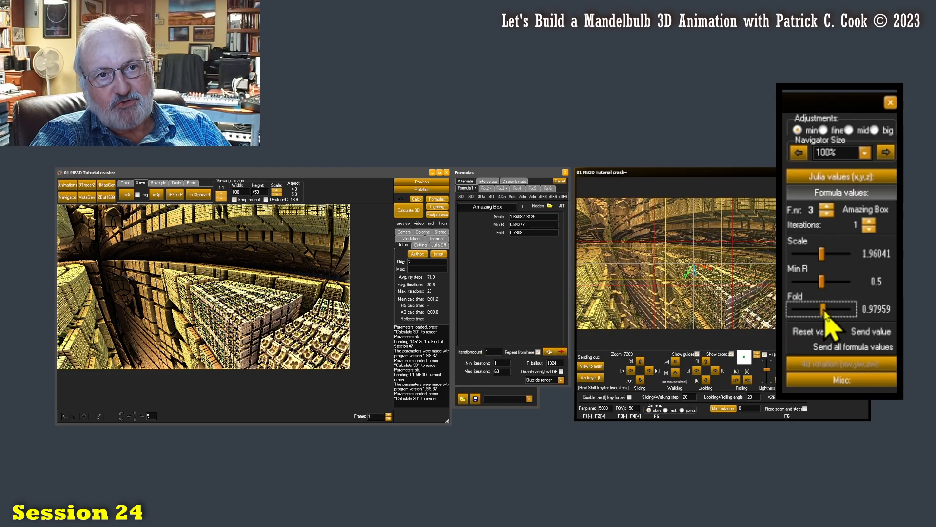
{"action": "left_click", "coordinate": [590, 365]}
{"action": "left_click", "coordinate": [404, 210]}
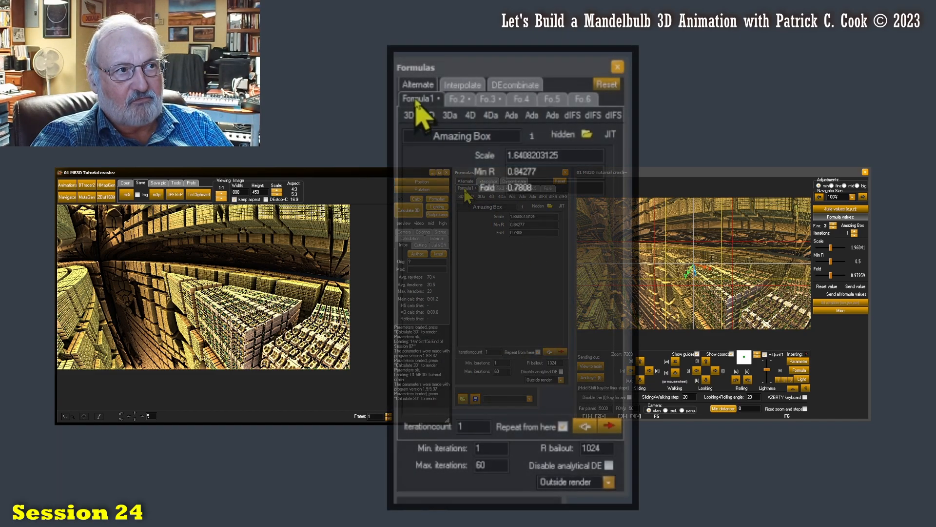
{"action": "left_click", "coordinate": [489, 99]}
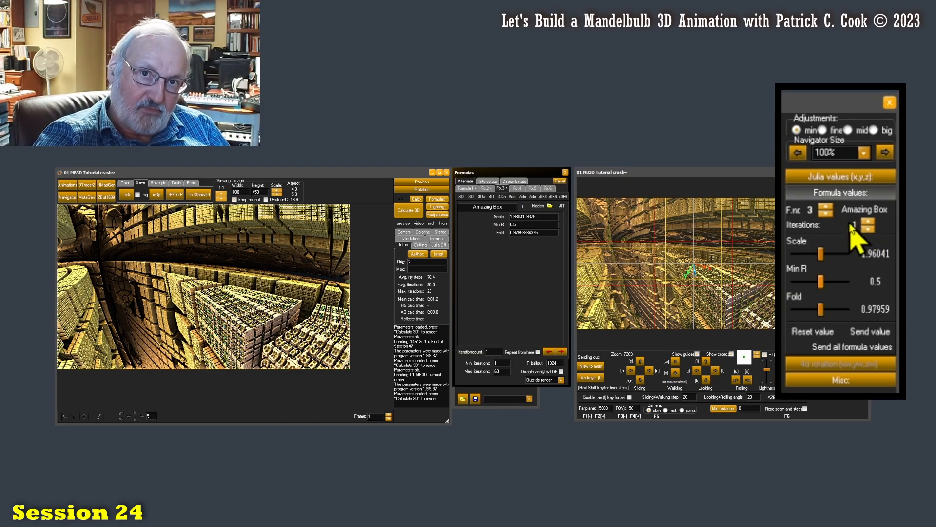
Copy the current fractal parameters into a new Notepad document and place that window below the main windows
{"action": "left_click", "coordinate": [197, 195]}
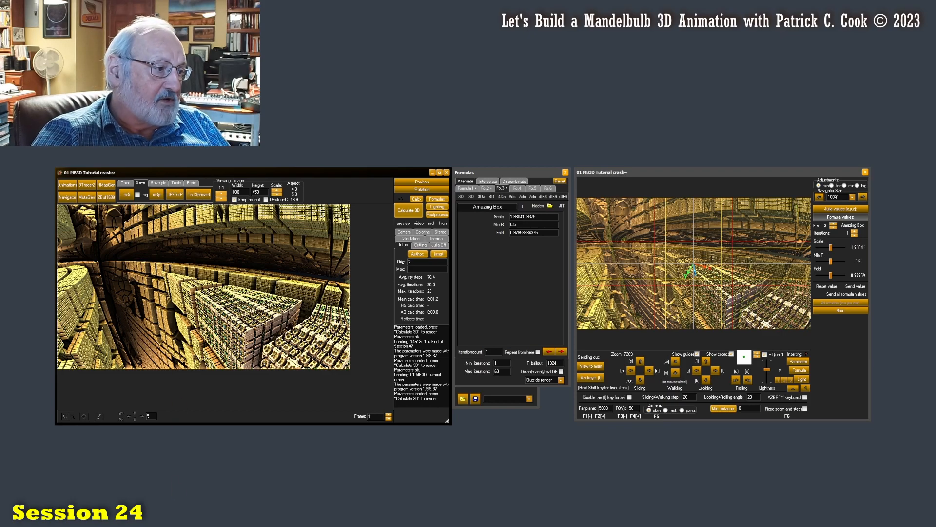
{"action": "key", "text": "super"}
{"action": "type", "text": "note"}
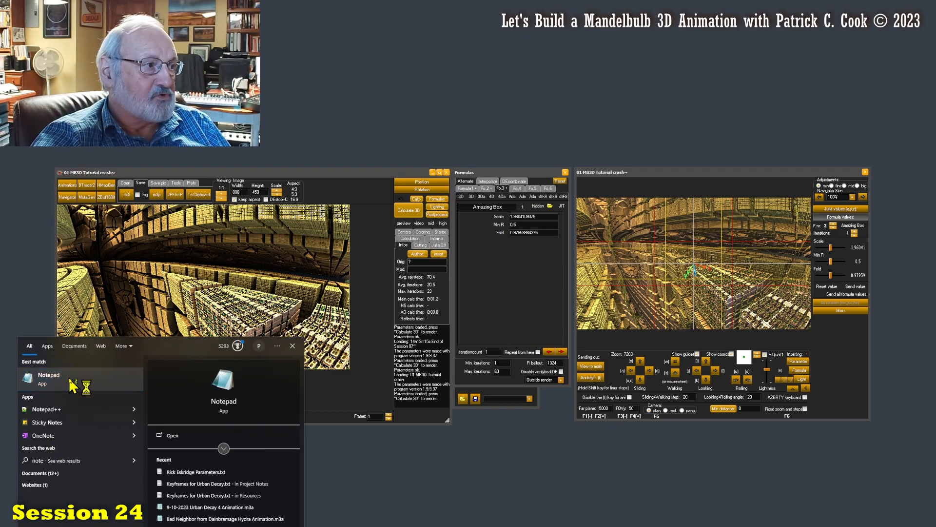
{"action": "left_click", "coordinate": [78, 380]}
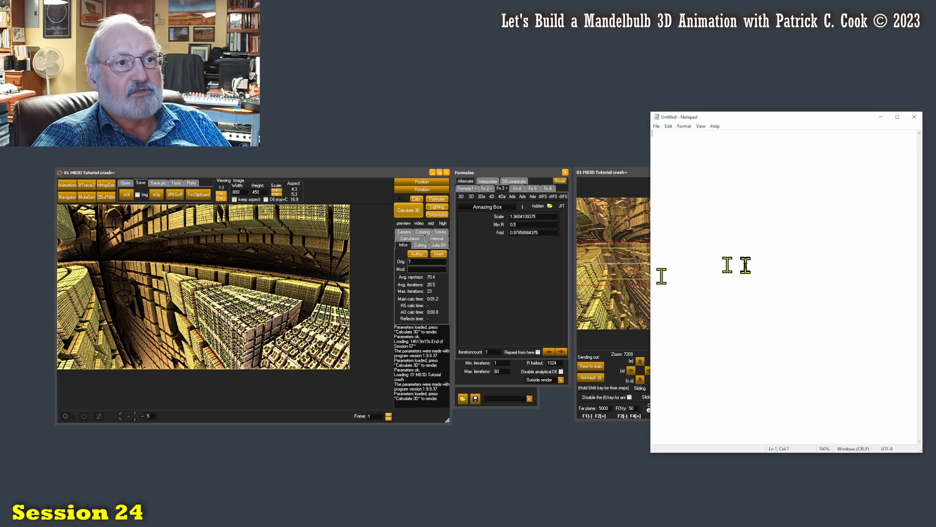
{"action": "key", "text": "ctrl+v"}
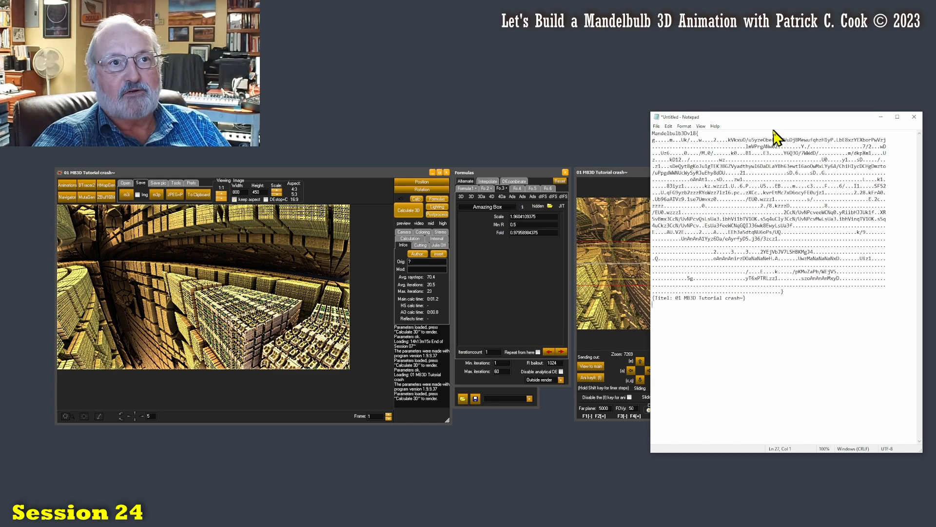
{"action": "left_click_drag", "start_coordinate": [780, 117], "coordinate": [471, 435]}
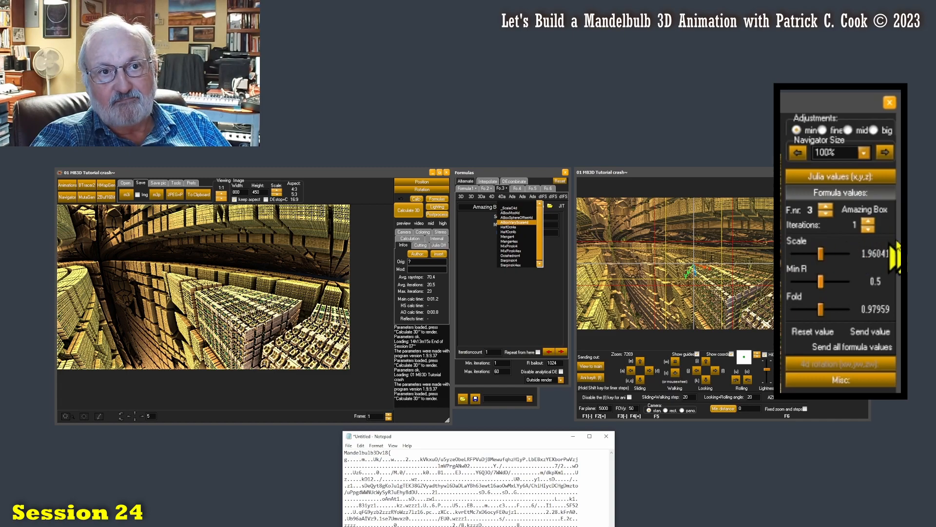
Set formula 3's iterations to 0 and render the main image without the third formula
{"action": "left_click", "coordinate": [868, 229]}
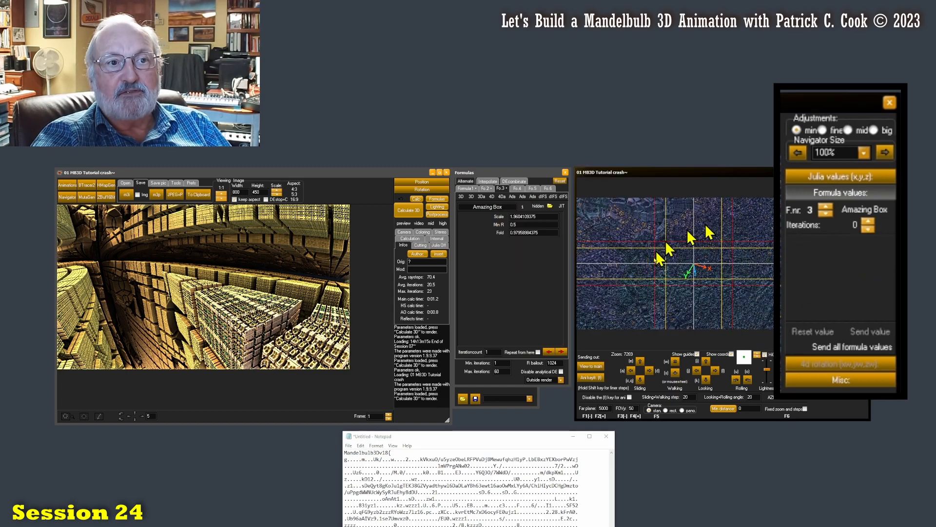
{"action": "left_click", "coordinate": [590, 367]}
{"action": "left_click", "coordinate": [401, 210]}
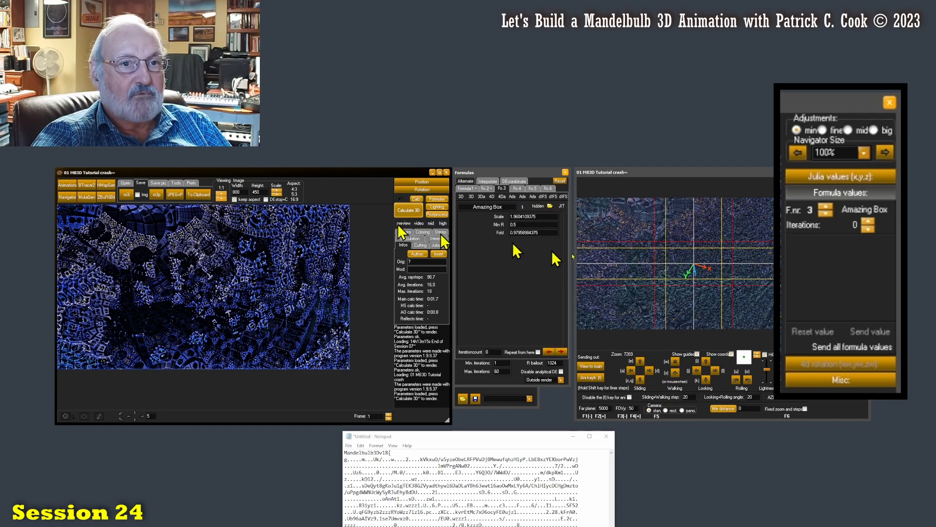
Restore formula 3's iterations to 1 and render the main image again
{"action": "left_click", "coordinate": [869, 222]}
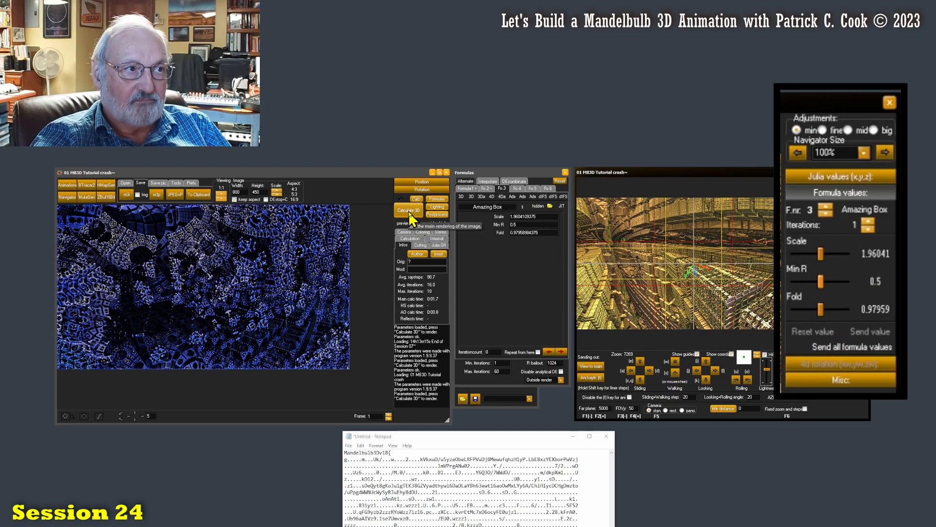
{"action": "left_click", "coordinate": [592, 372]}
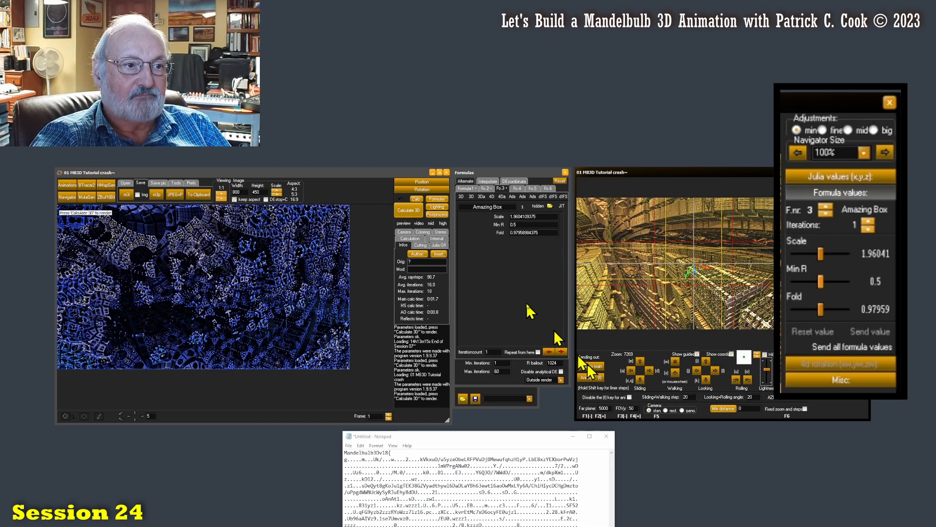
{"action": "left_click", "coordinate": [414, 212]}
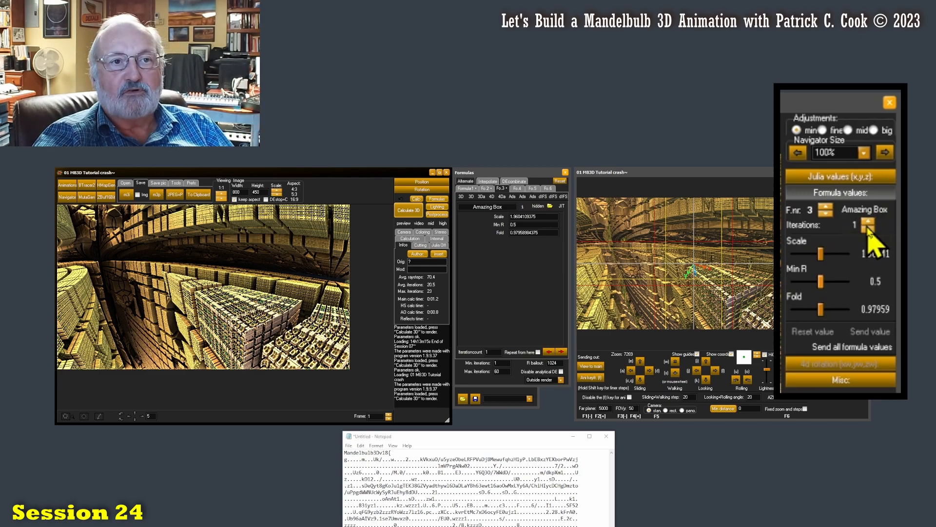
Set formula 2's iterations to 0 and render the main image without the second formula
{"action": "left_click", "coordinate": [826, 213]}
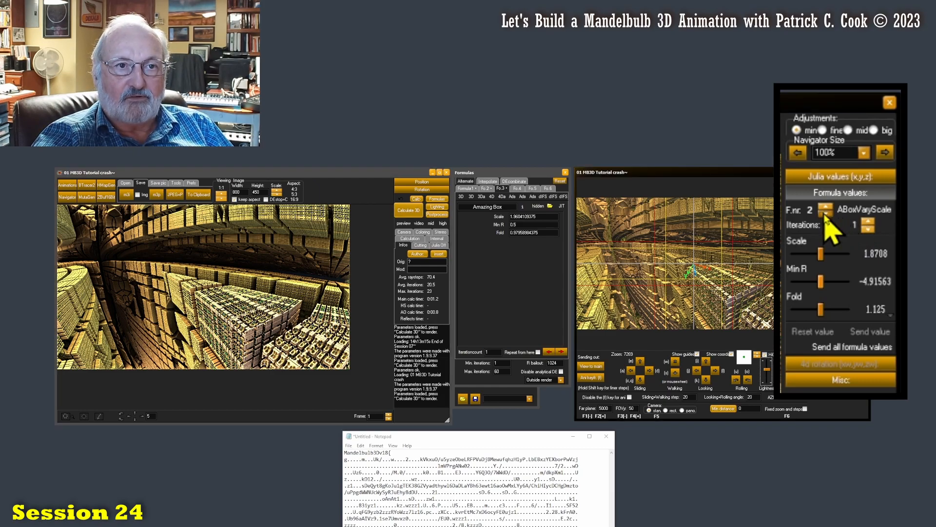
{"action": "left_click", "coordinate": [869, 230]}
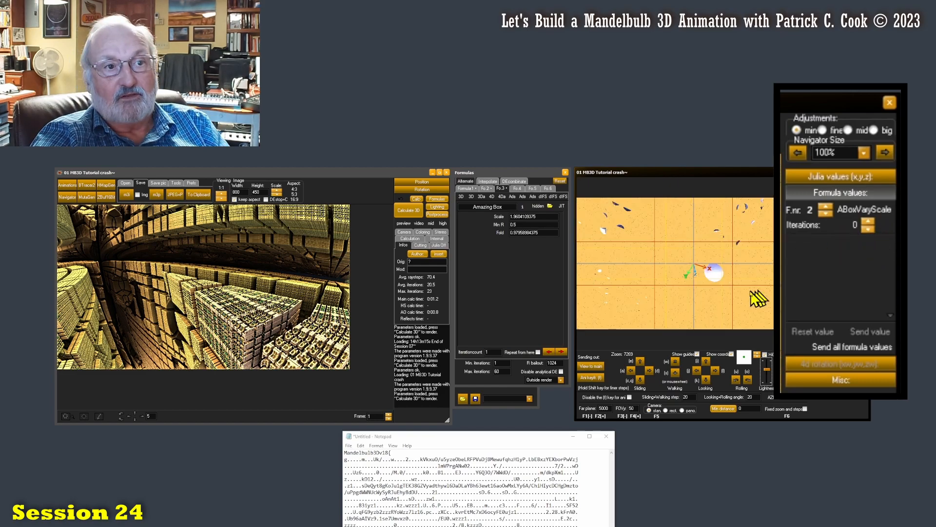
{"action": "left_click", "coordinate": [409, 210]}
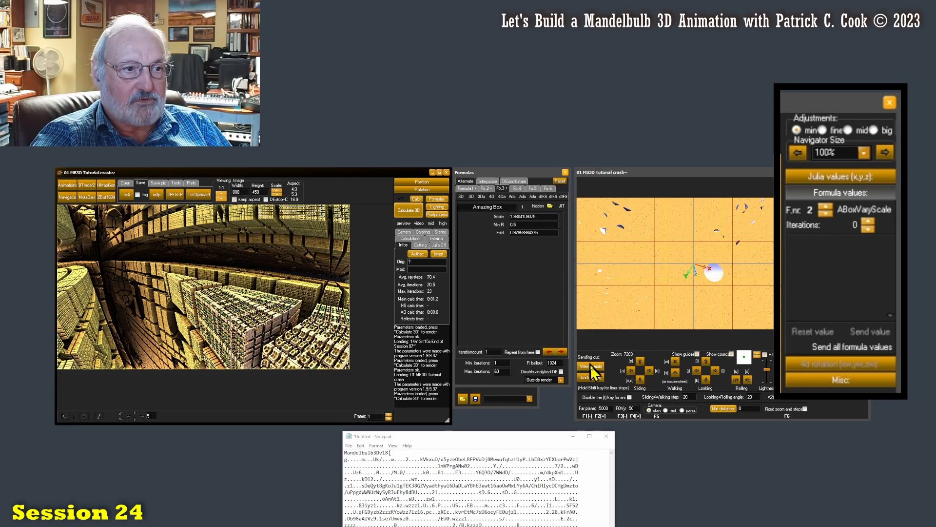
{"action": "left_click", "coordinate": [402, 212]}
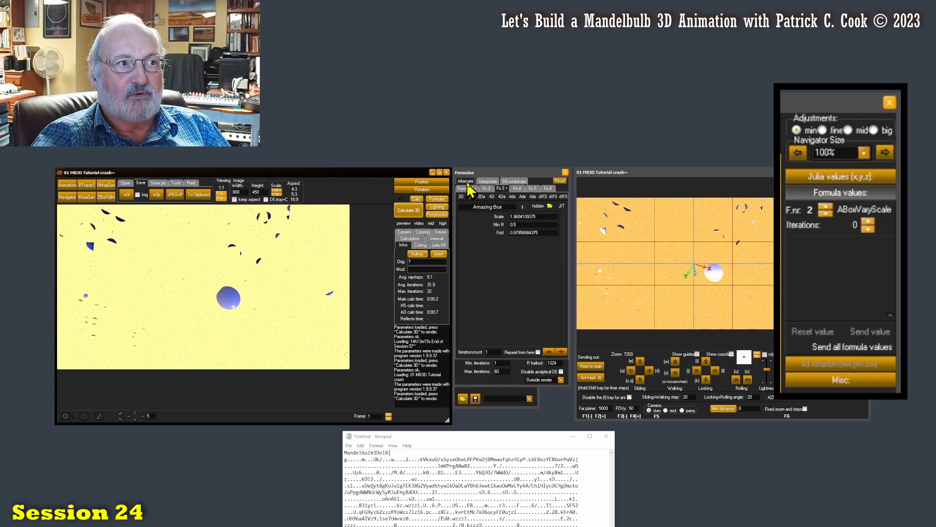
Restore formula 2's iterations to 1 and render the main image again
{"action": "left_click", "coordinate": [868, 222]}
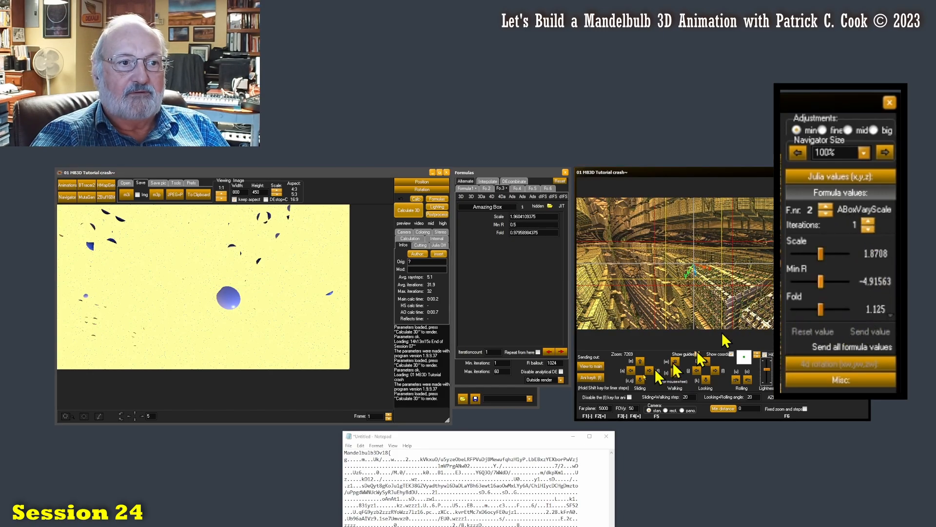
{"action": "left_click", "coordinate": [598, 369]}
{"action": "left_click", "coordinate": [414, 212]}
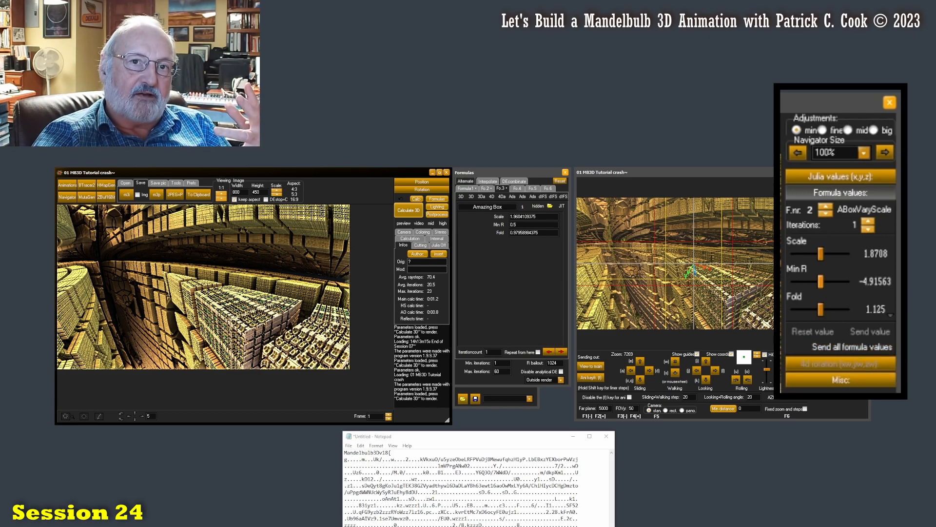
Compare the parameter values of formulas 1, 2 and 3, and display formula 3's values in the navigator
{"action": "left_click", "coordinate": [466, 189]}
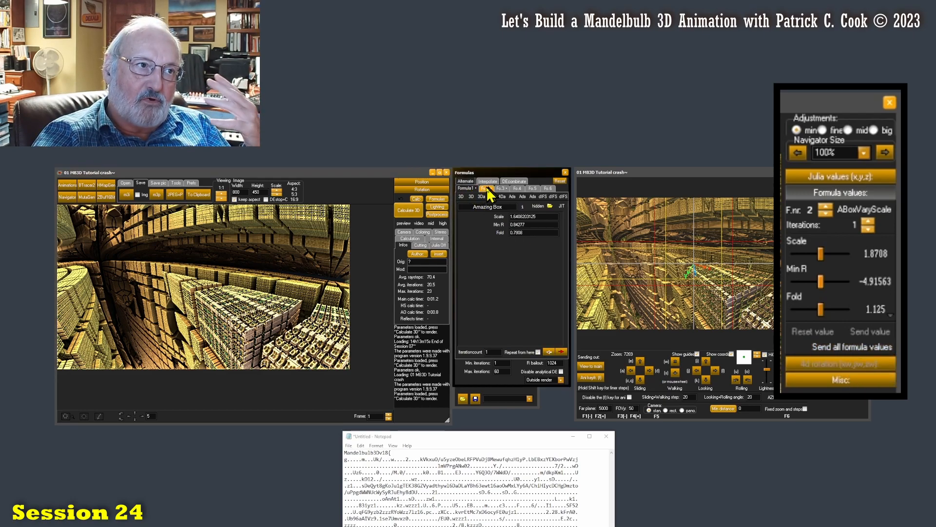
{"action": "left_click", "coordinate": [488, 189]}
{"action": "left_click", "coordinate": [503, 189]}
{"action": "left_click", "coordinate": [486, 189]}
{"action": "left_click", "coordinate": [470, 189]}
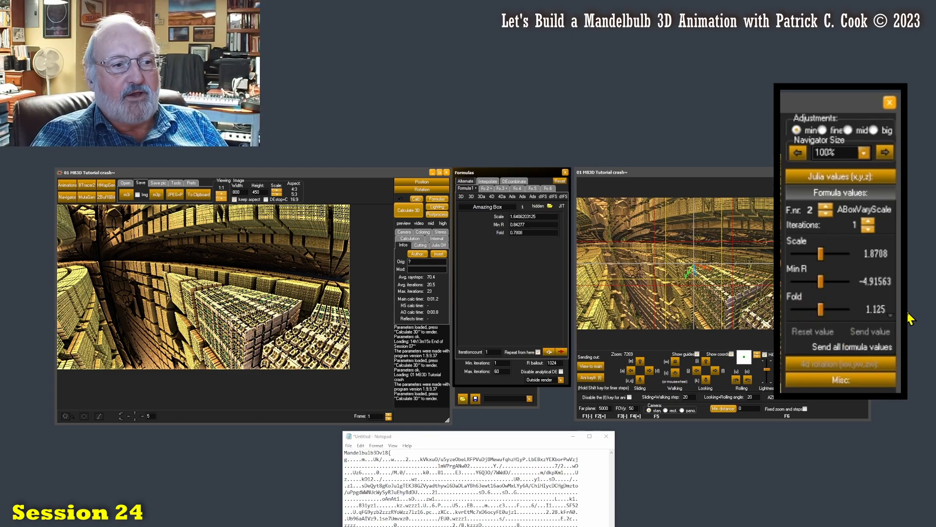
{"action": "left_click", "coordinate": [826, 206]}
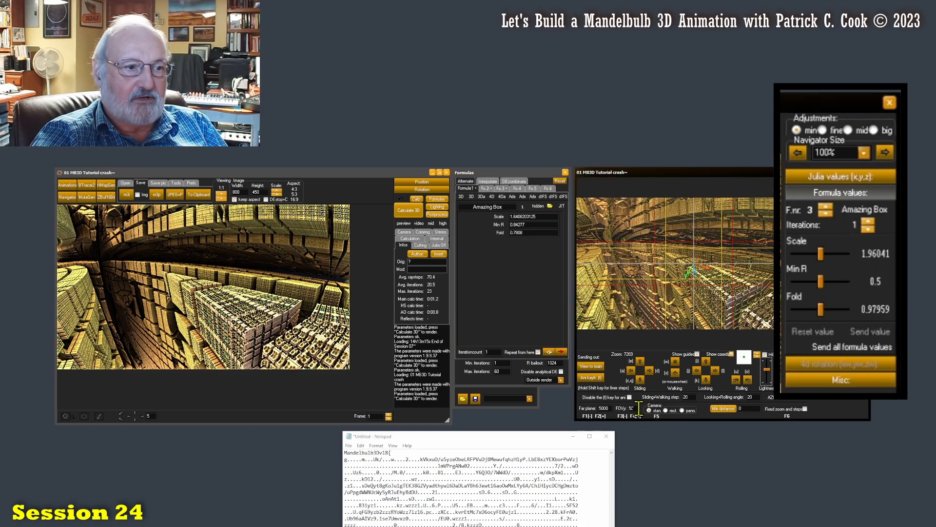
Shift the Notepad window holding the copied parameters slightly beneath the main windows
{"action": "left_click_drag", "start_coordinate": [539, 437], "coordinate": [537, 438]}
{"action": "left_click_drag", "start_coordinate": [485, 479], "coordinate": [490, 525]}
{"action": "left_click", "coordinate": [561, 515]}
{"action": "left_click_drag", "start_coordinate": [509, 438], "coordinate": [509, 437]}
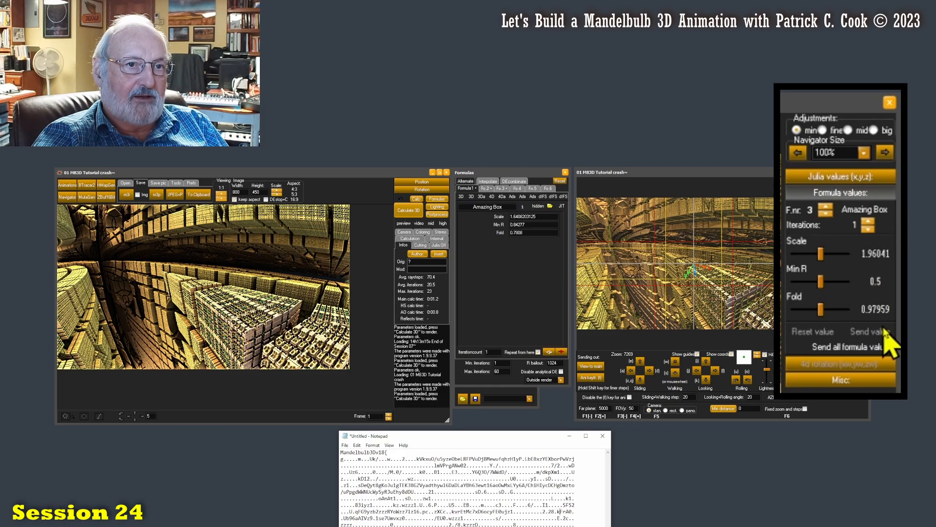
Fine-tune formula 2's Scale to about 1.871 in the navigator using the minimum adjustment level
{"action": "left_click", "coordinate": [826, 213]}
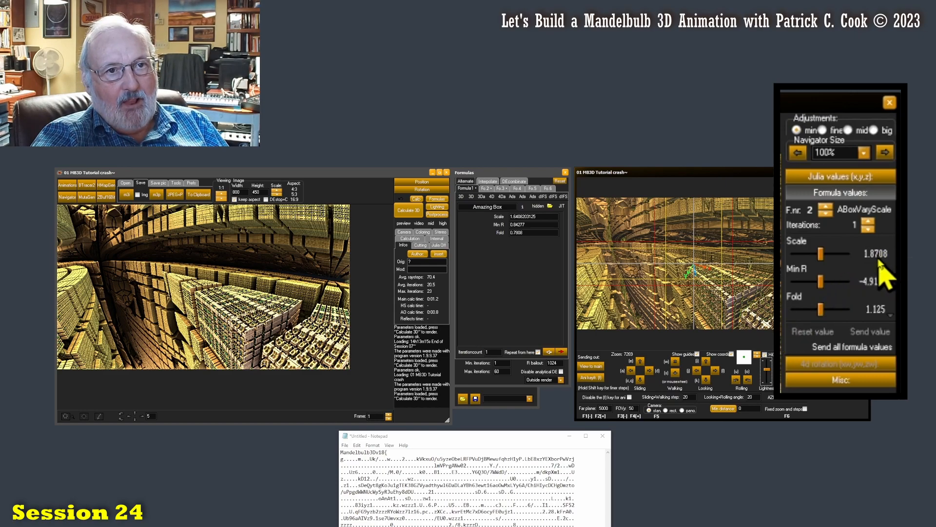
{"action": "left_click", "coordinate": [807, 130]}
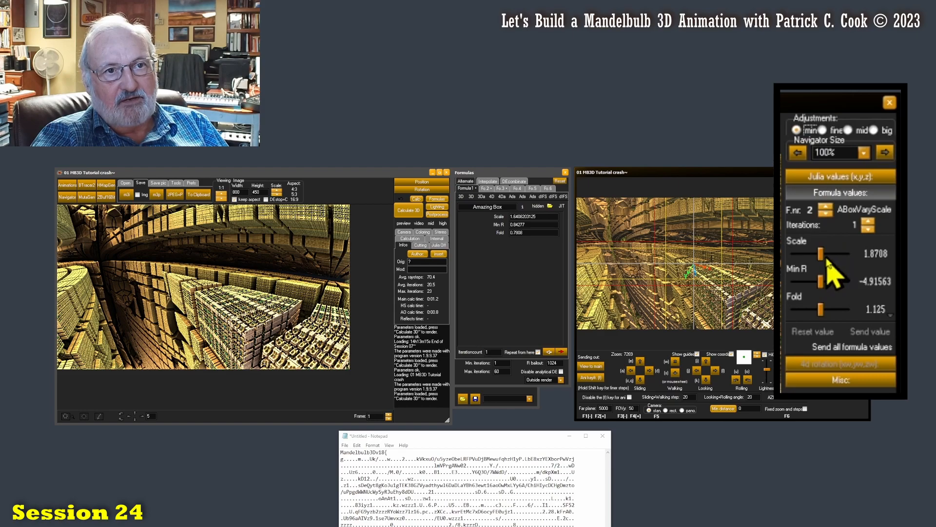
{"action": "left_click_drag", "start_coordinate": [821, 257], "coordinate": [818, 259]}
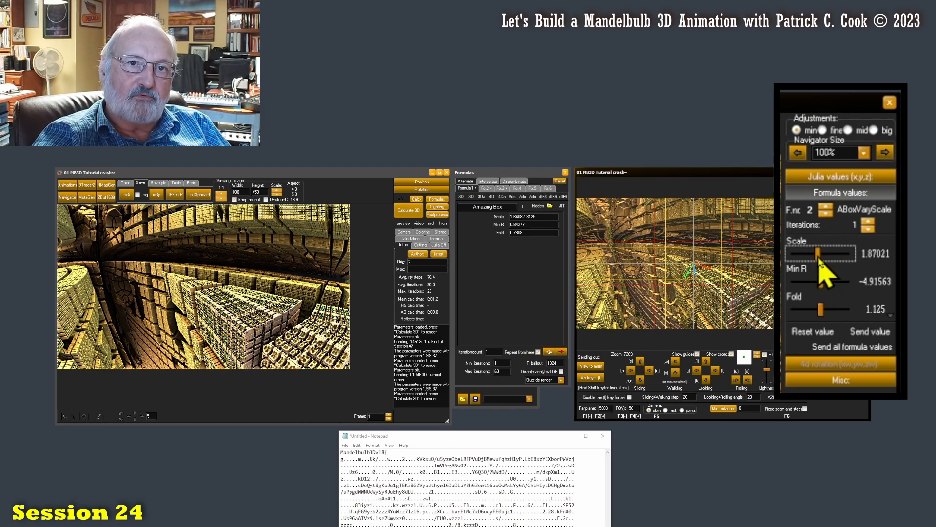
{"action": "left_click_drag", "start_coordinate": [819, 258], "coordinate": [818, 259]}
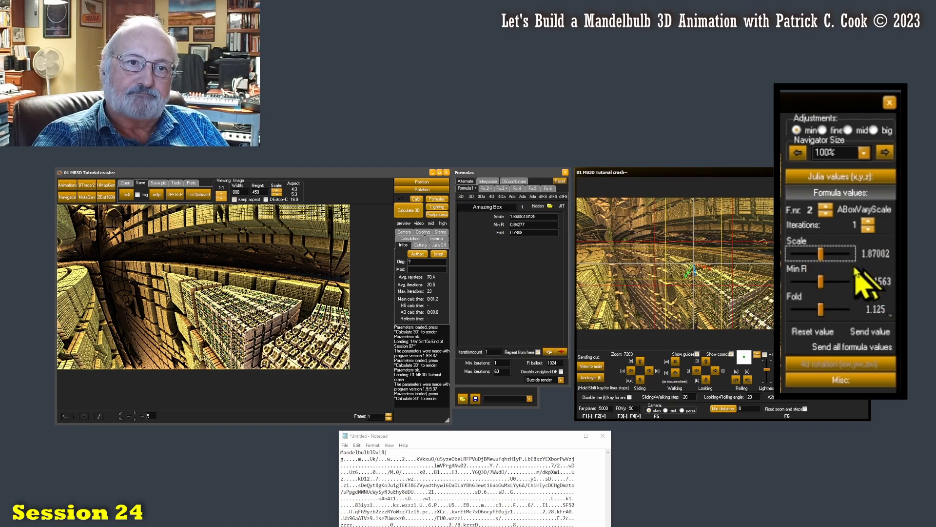
{"action": "left_click_drag", "start_coordinate": [820, 253], "coordinate": [826, 251]}
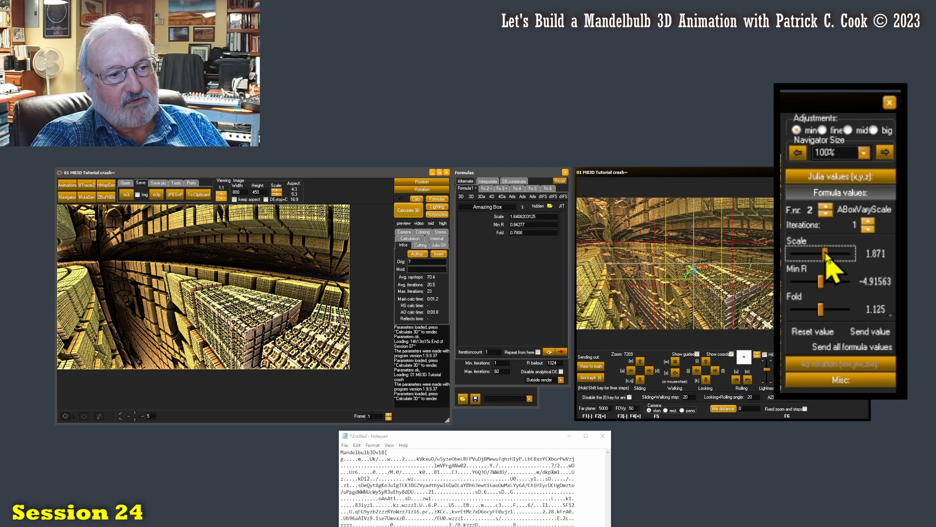
Lower formula 2's Min R to about -5.621, changing from the minimum to the mid adjustment level
{"action": "left_click_drag", "start_coordinate": [825, 253], "coordinate": [796, 289]}
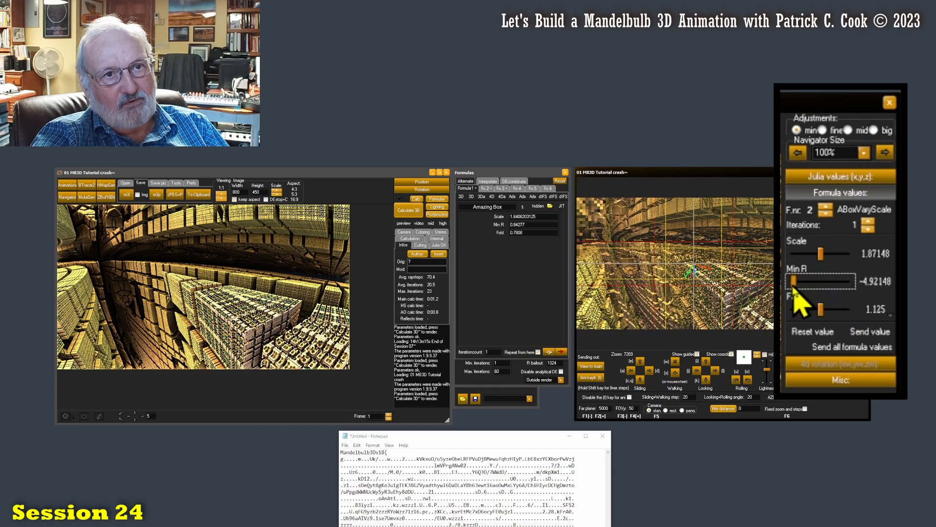
{"action": "left_click", "coordinate": [848, 130]}
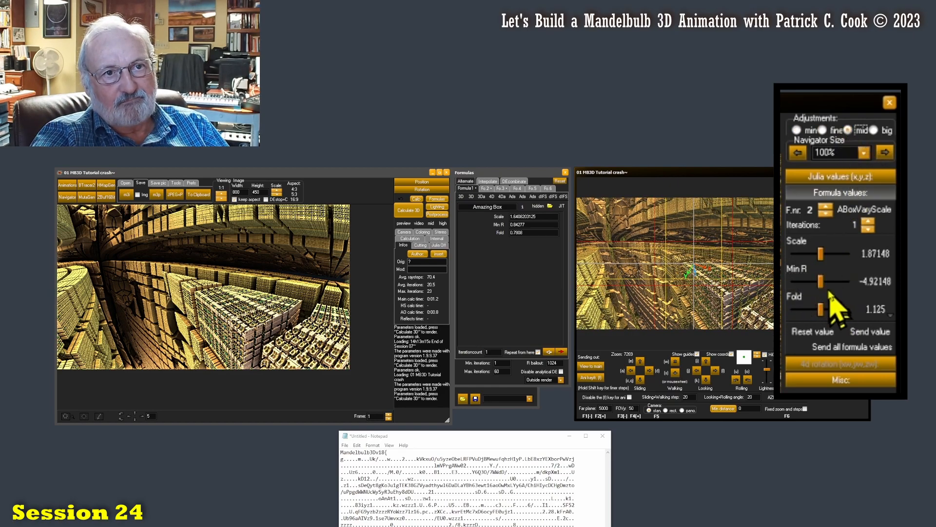
{"action": "left_click_drag", "start_coordinate": [821, 281], "coordinate": [809, 289]}
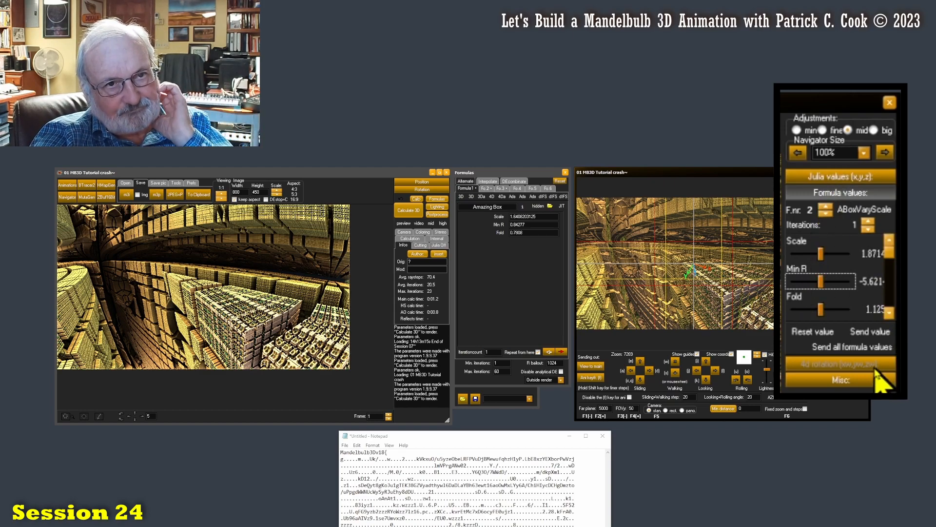
Try lowering formula 2's R power to about 0.903 at the mid adjustment level, and reset the value
{"action": "left_click", "coordinate": [890, 312]}
{"action": "left_click", "coordinate": [890, 312]}
{"action": "left_click", "coordinate": [890, 312]}
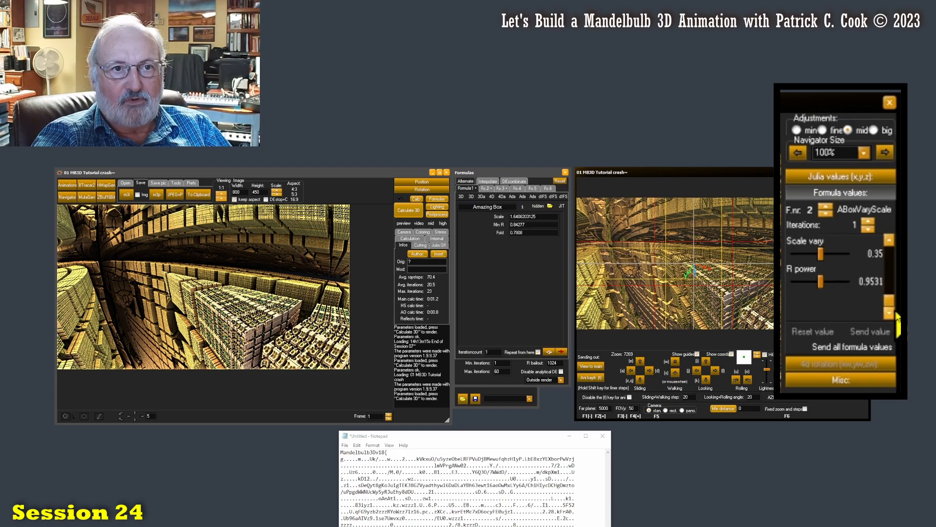
{"action": "left_click", "coordinate": [823, 283]}
{"action": "left_click_drag", "start_coordinate": [824, 282], "coordinate": [822, 281]}
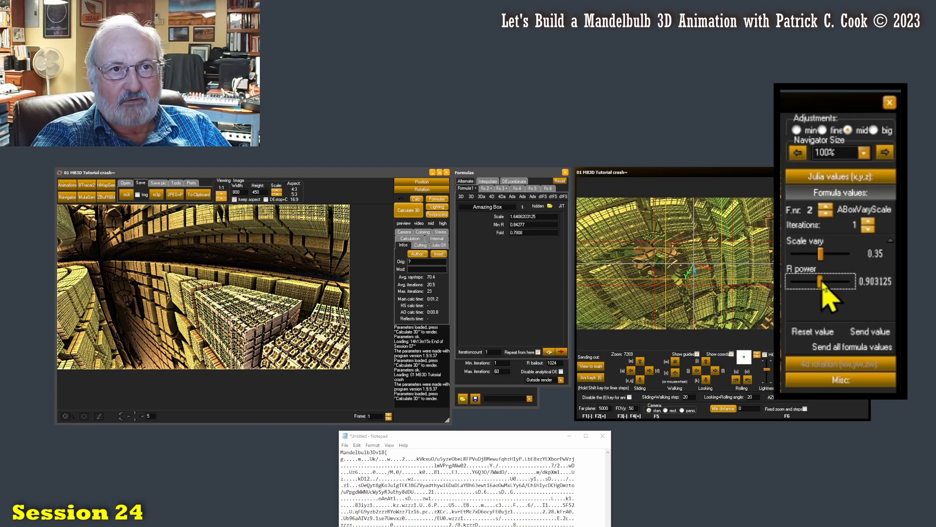
{"action": "left_click", "coordinate": [815, 332]}
Fine-tune formula 2's R power to about 0.9584 at the minimum adjustment level and render the main image
{"action": "left_click", "coordinate": [802, 133]}
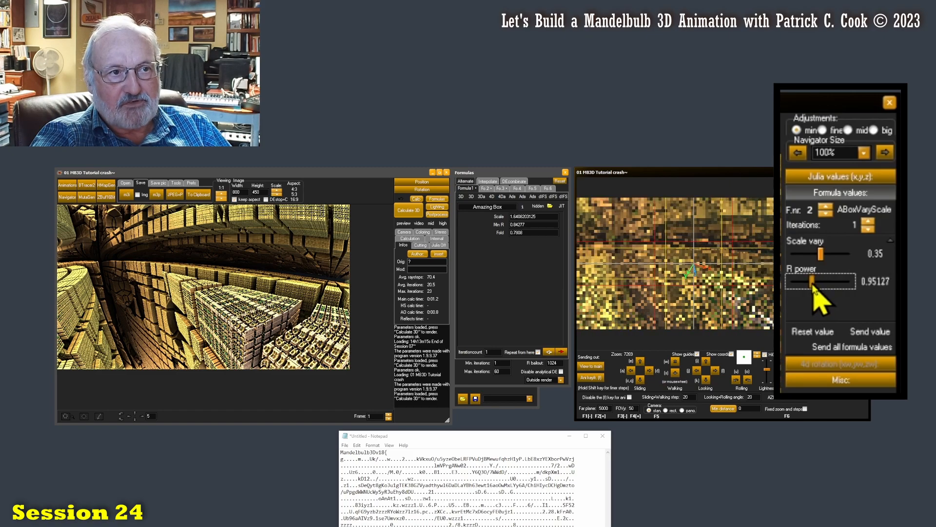
{"action": "left_click_drag", "start_coordinate": [818, 283], "coordinate": [847, 290]}
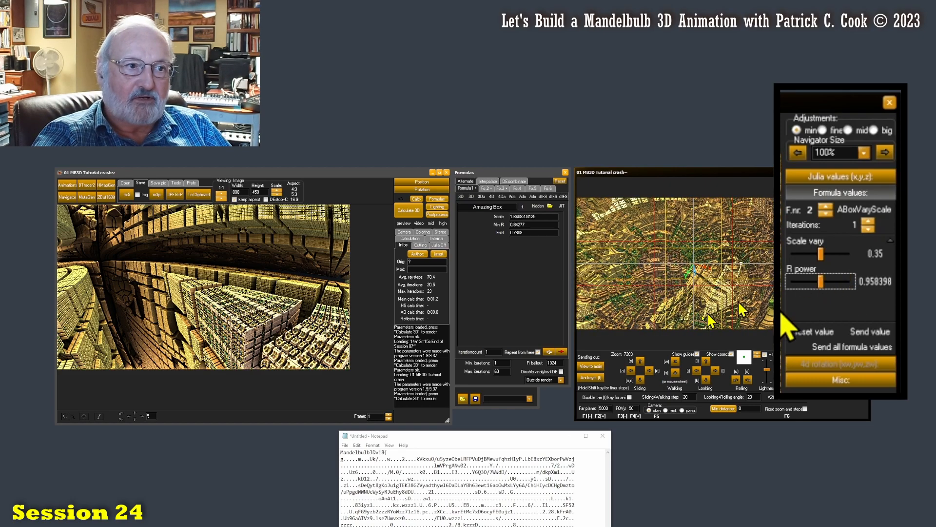
{"action": "left_click", "coordinate": [590, 367]}
{"action": "left_click", "coordinate": [403, 210]}
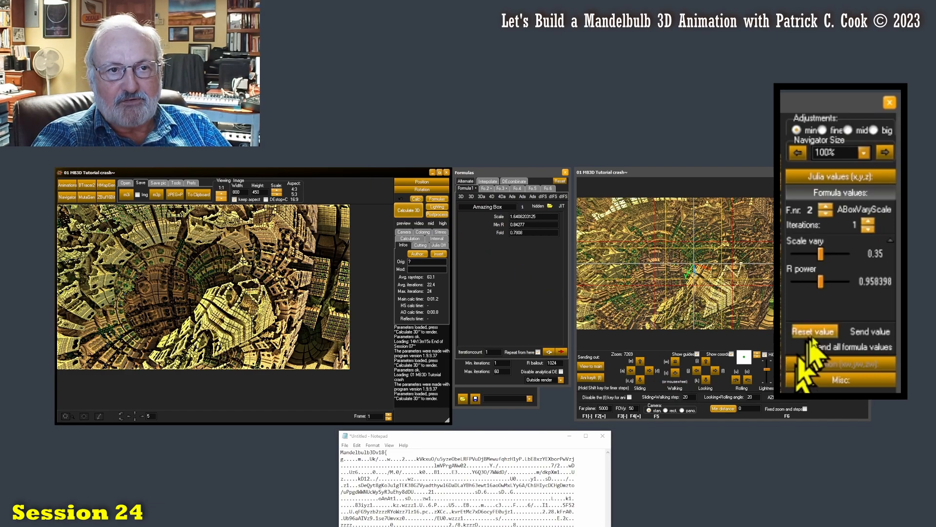
Raise formula 2's Scale vary to about 0.3536 and render the main image
{"action": "left_click", "coordinate": [822, 254]}
{"action": "left_click_drag", "start_coordinate": [823, 256], "coordinate": [839, 257]}
{"action": "left_click_drag", "start_coordinate": [840, 257], "coordinate": [841, 259]}
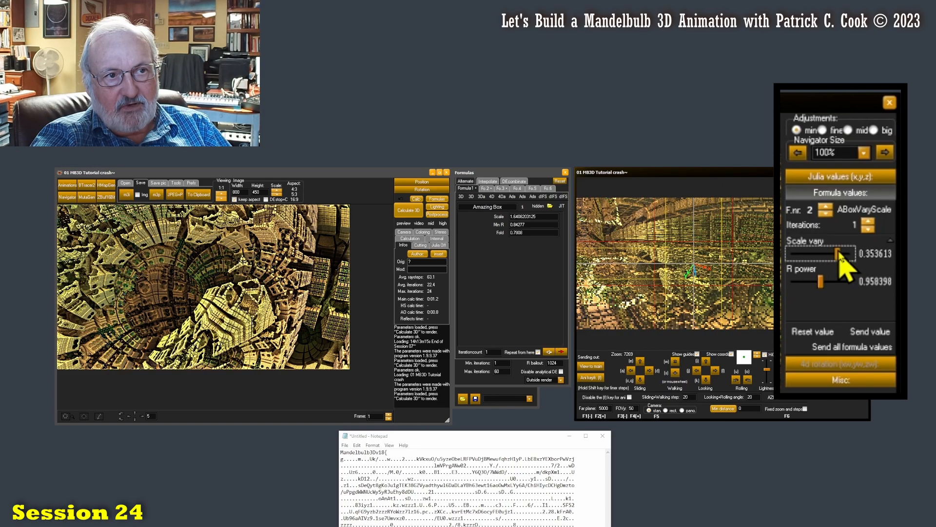
{"action": "left_click", "coordinate": [586, 368]}
{"action": "left_click", "coordinate": [409, 210]}
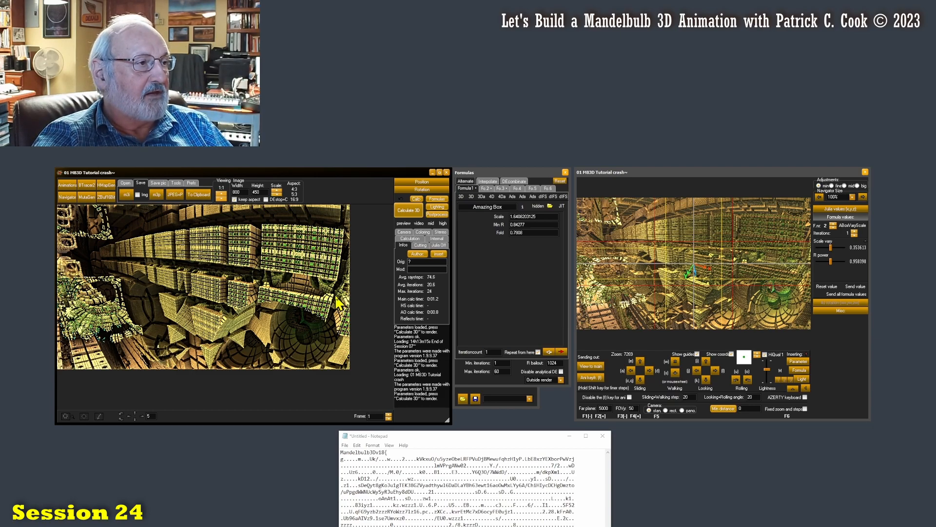
Save the fractal parameters as "04 MB3D Tutorial crash~.m3p" in the MB3D Tutorial folder
{"action": "left_click", "coordinate": [156, 196]}
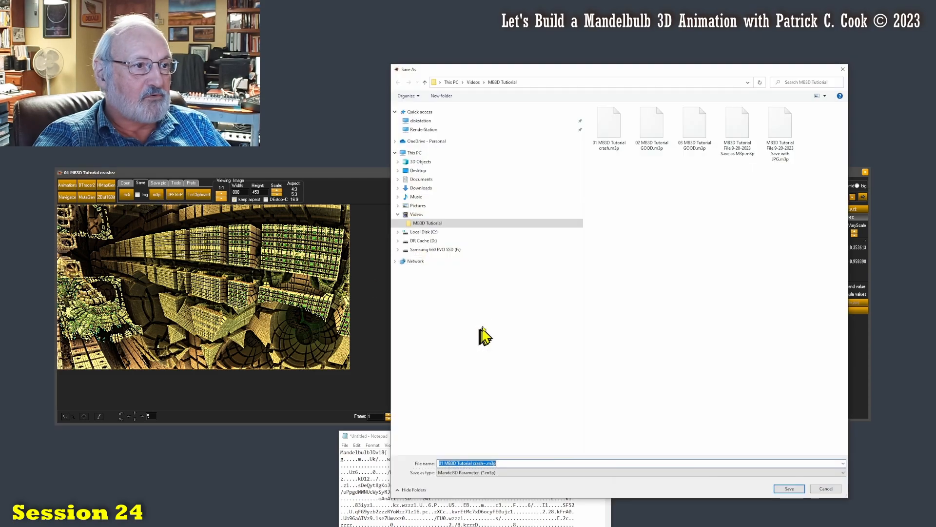
{"action": "left_click", "coordinate": [443, 463]}
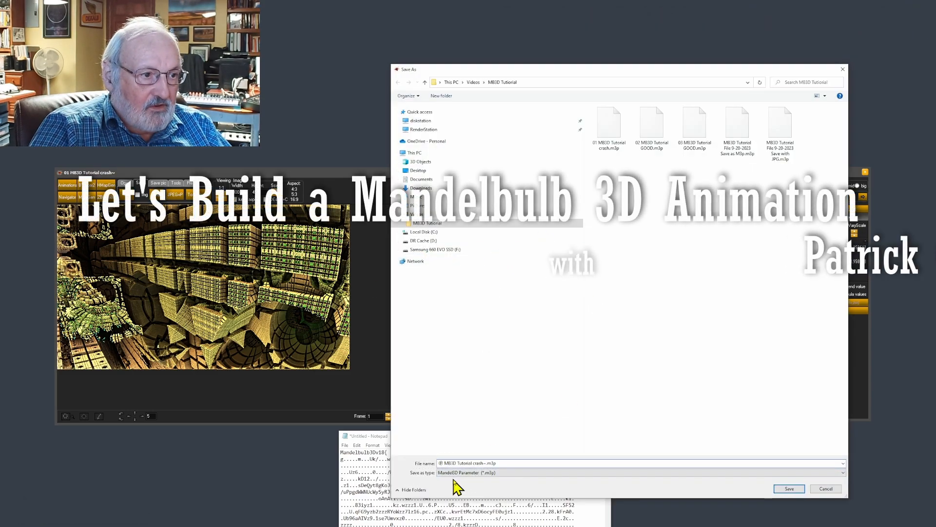
{"action": "key", "text": "BackSpace"}
{"action": "type", "text": "4"}
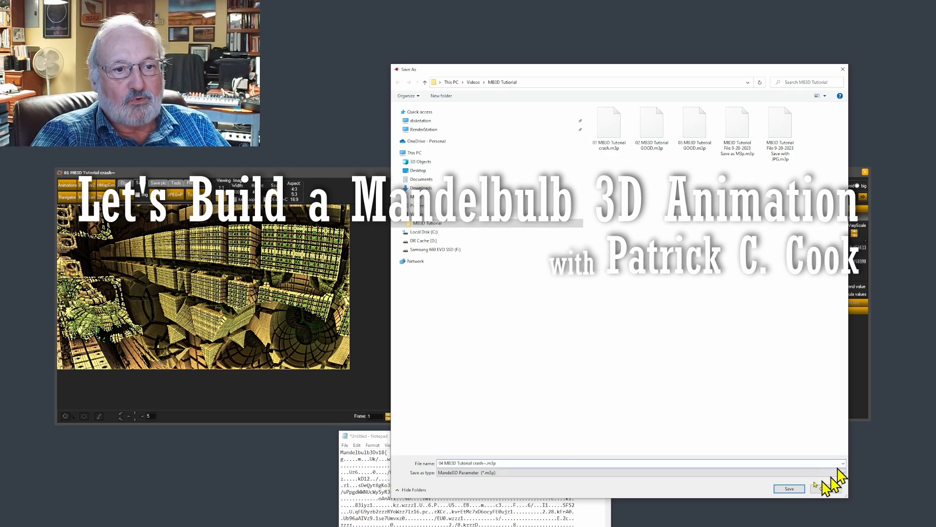
{"action": "left_click", "coordinate": [791, 489]}
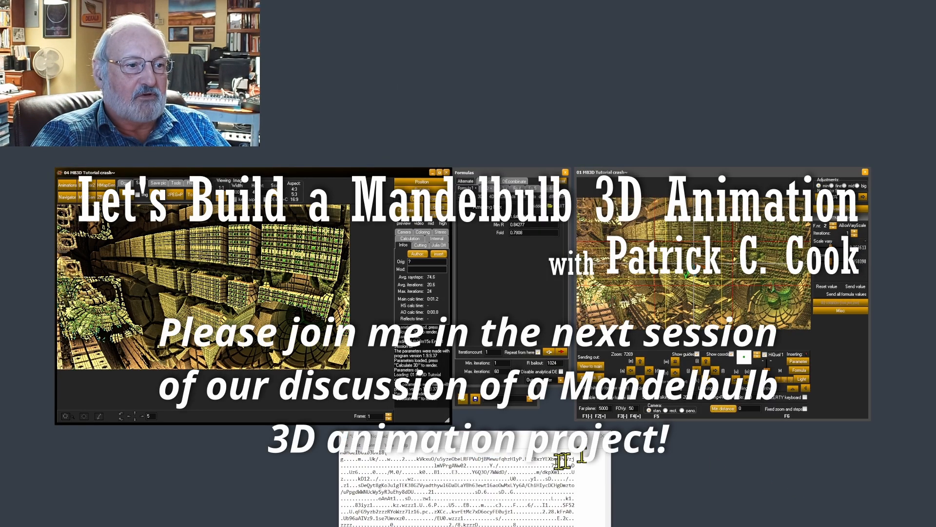
Close the Notepad document containing the copied parameters without saving it
{"action": "mouse_move", "coordinate": [534, 437]}
{"action": "left_mouse_down"}
{"action": "mouse_move", "coordinate": [544, 449]}
{"action": "mouse_move", "coordinate": [534, 443]}
{"action": "left_mouse_up"}
{"action": "left_click", "coordinate": [605, 442]}
{"action": "left_click", "coordinate": [481, 289]}
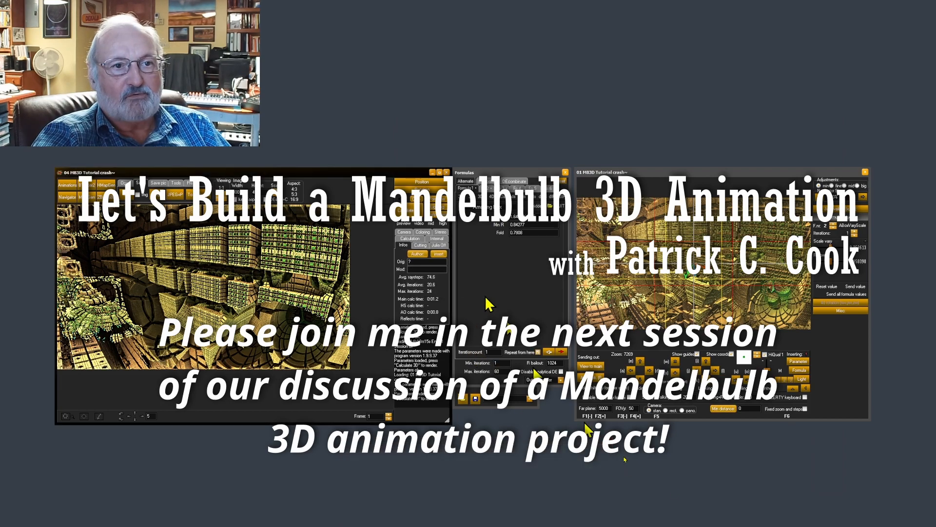